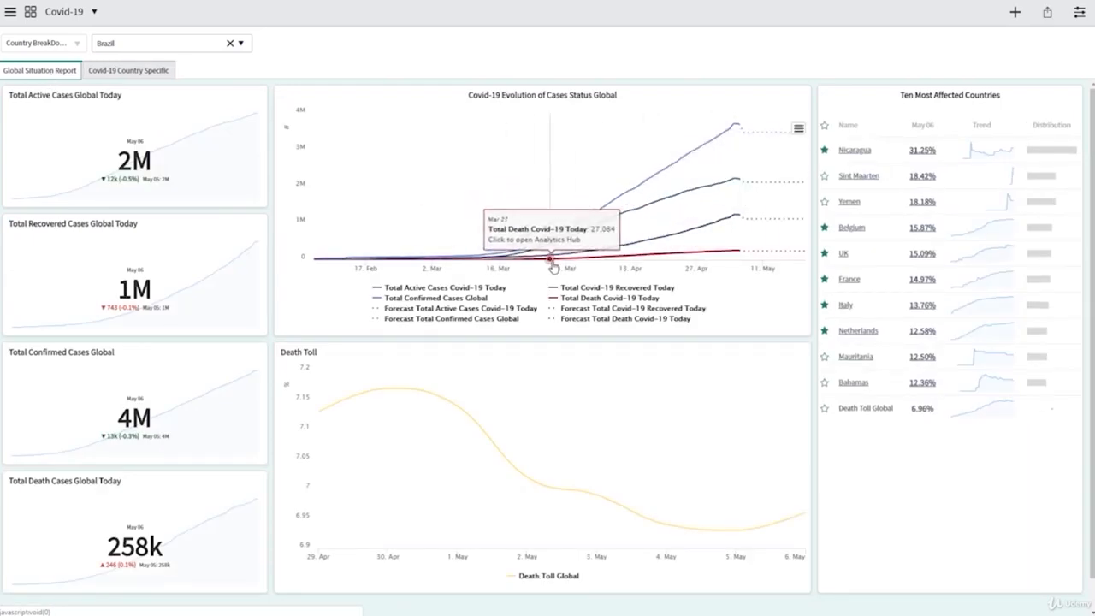
# Step: View the Covid-19 Country Specific dashboard with Albania and Afghanistan added to the Brazil country filter
pyautogui.click(823, 127)
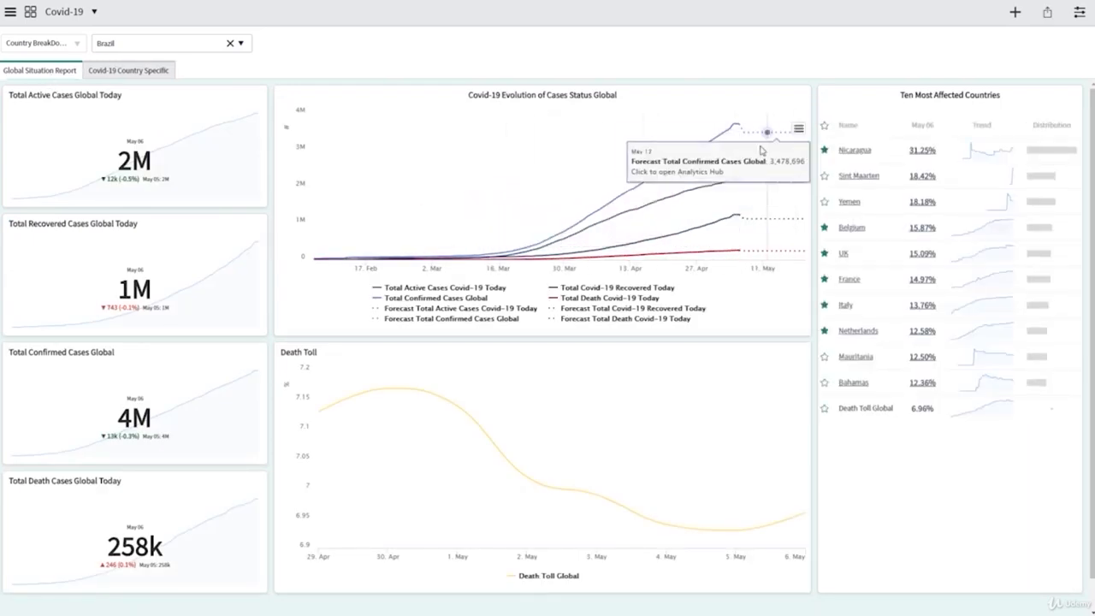
pyautogui.click(128, 70)
pyautogui.click(162, 43)
pyautogui.click(105, 135)
pyautogui.click(232, 289)
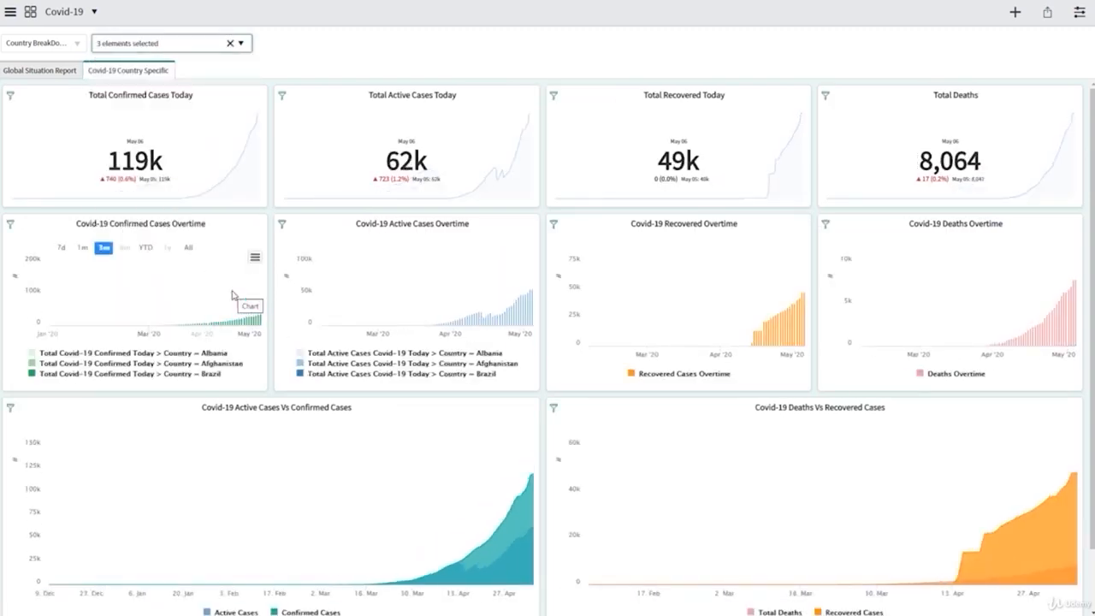
# Step: Clear the dashboard's country filter and pick a different set of countries to view
pyautogui.click(230, 43)
pyautogui.click(240, 42)
pyautogui.click(171, 230)
pyautogui.click(231, 290)
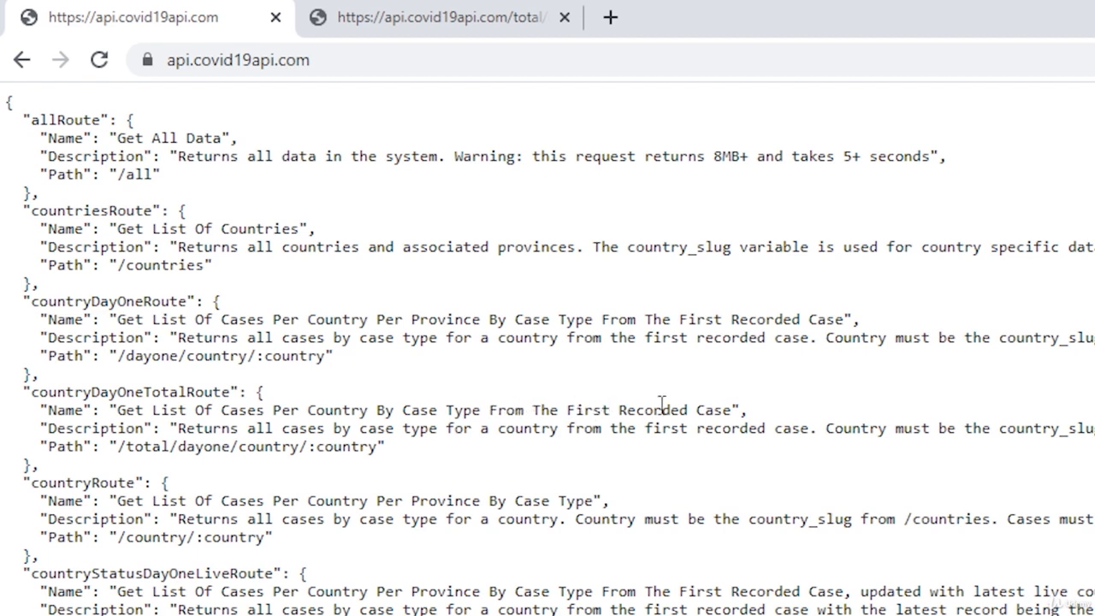
# Step: Examine the /total/dayone/country/:country route of api.covid19api.com and its JSON response for India
pyautogui.moveTo(122, 445); pyautogui.dragTo(359, 445)
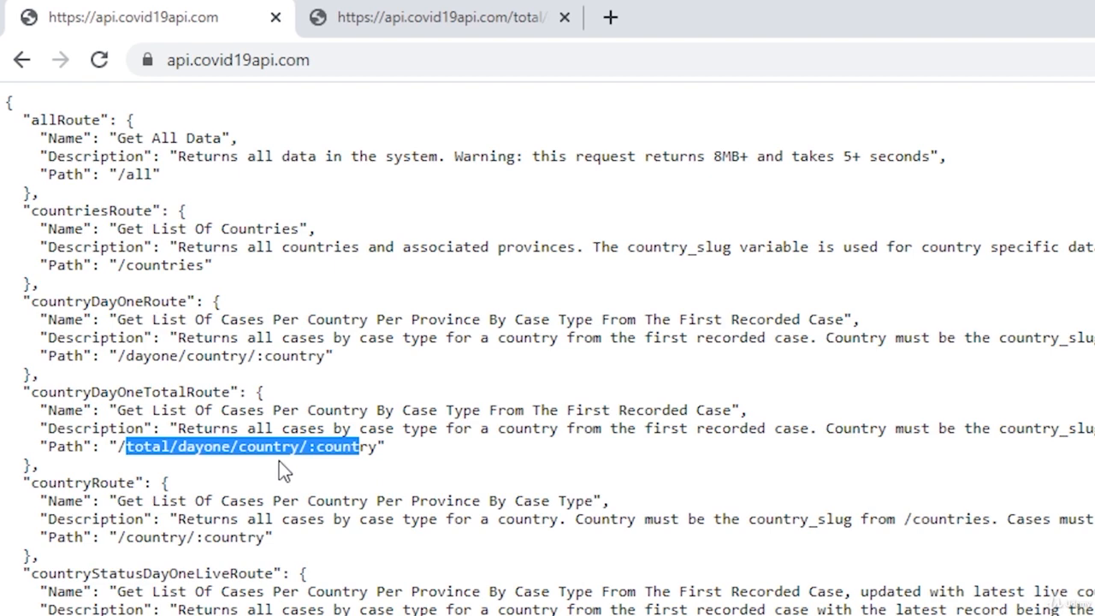
pyautogui.click(398, 19)
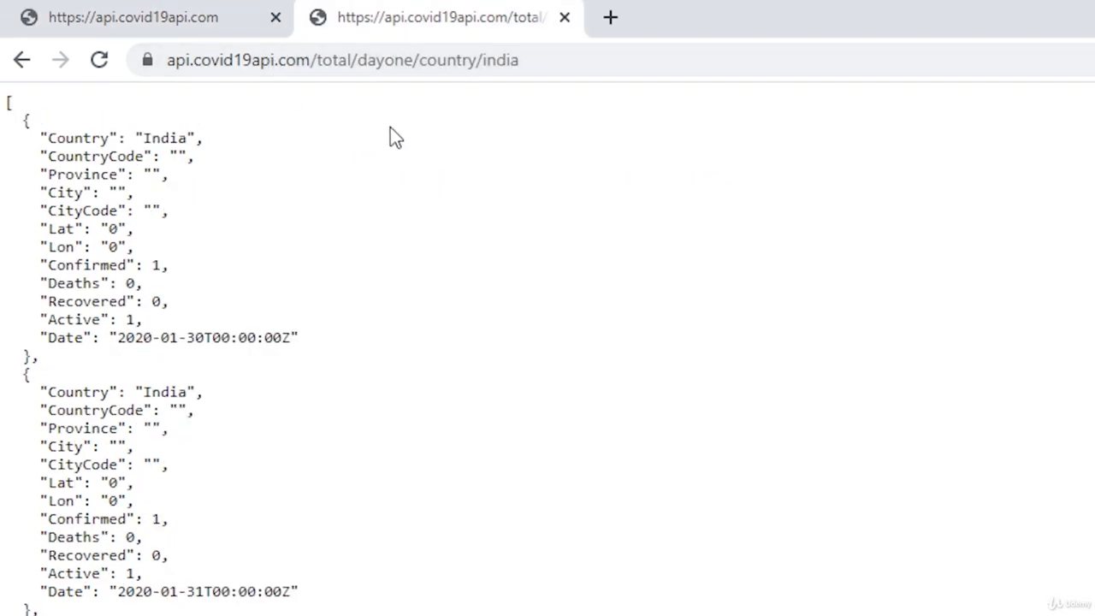
pyautogui.moveTo(532, 62); pyautogui.dragTo(482, 57)
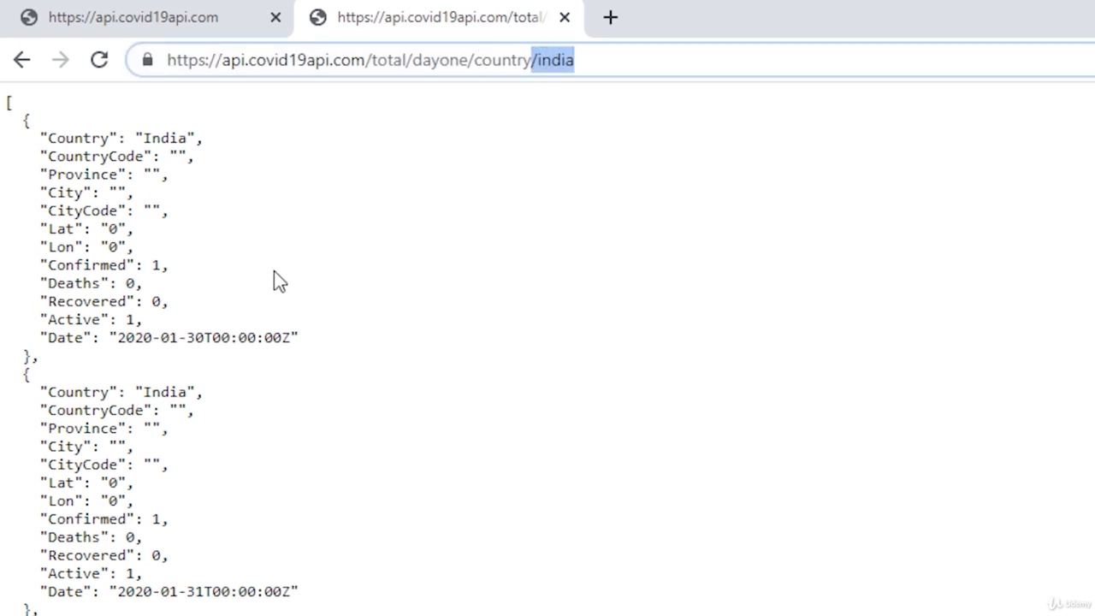
pyautogui.click(70, 270)
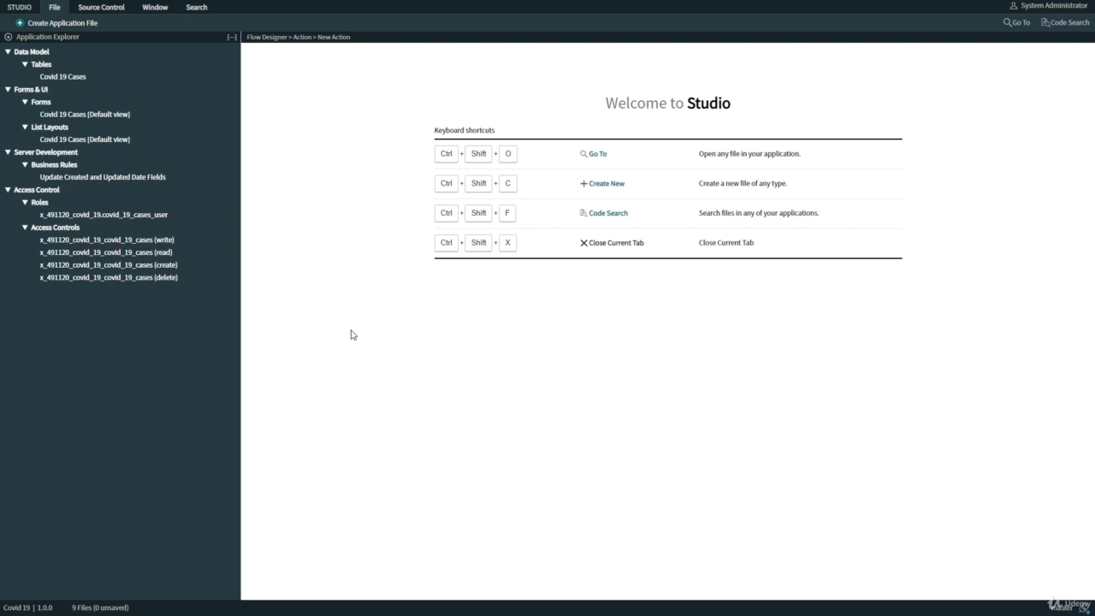
# Step: In ServiceNow Studio, create a new application file of type Action for the Covid 19 application
pyautogui.click(65, 24)
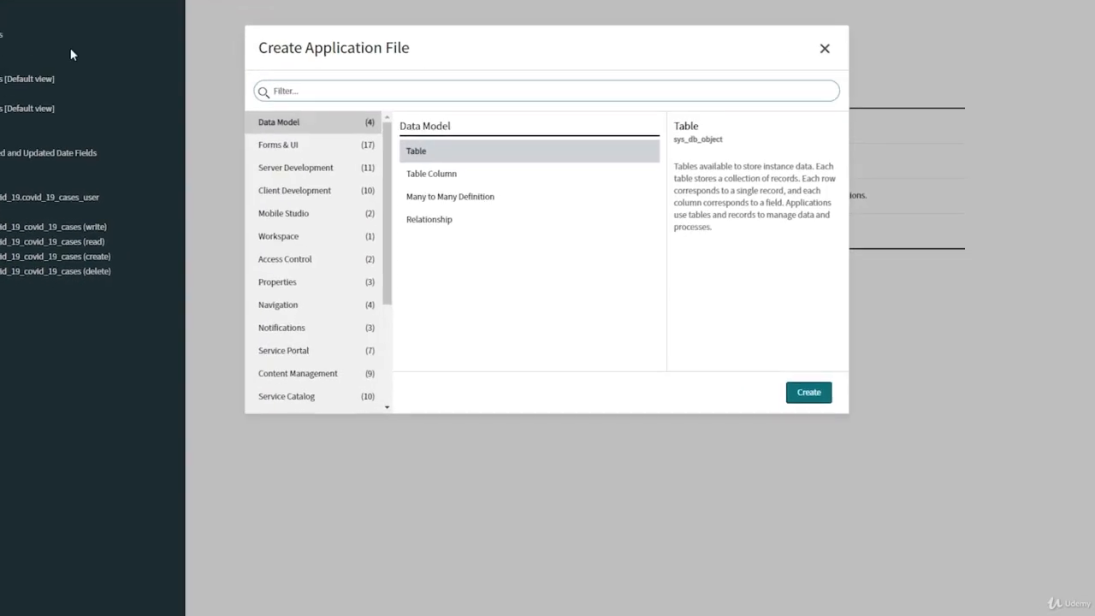
pyautogui.write('ac')
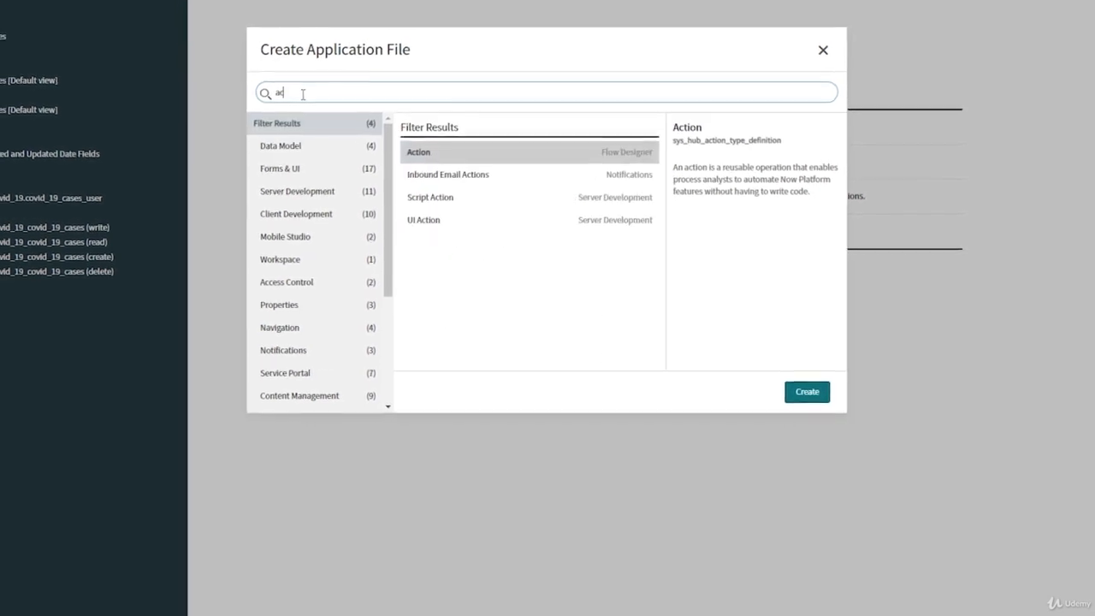
pyautogui.write('tion')
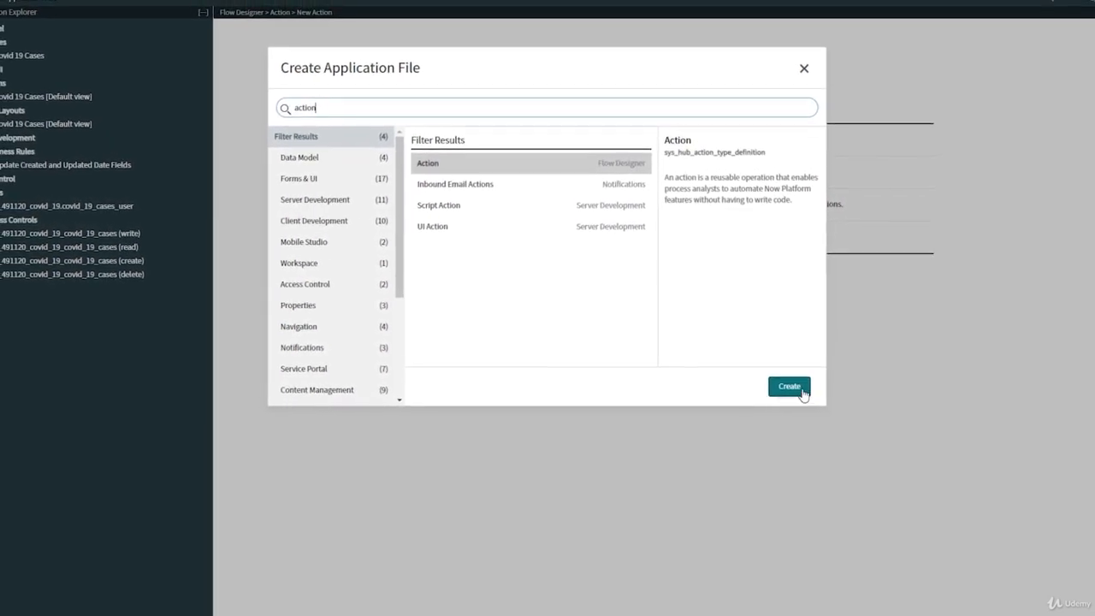
pyautogui.click(801, 390)
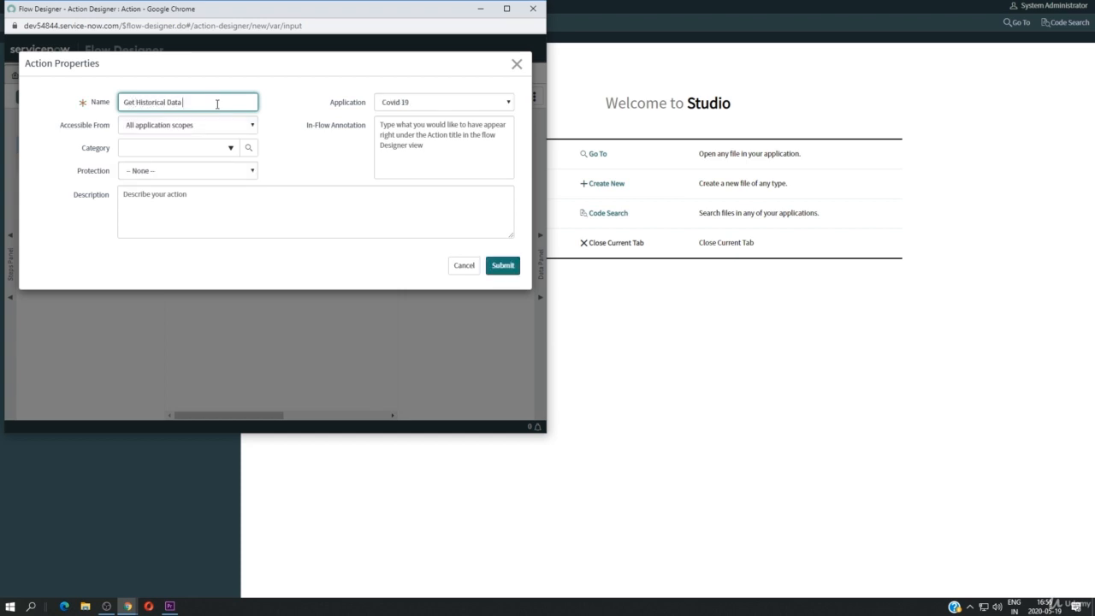
# Step: Name the new action Get Historical Data Import, submit its properties and maximize the Flow Designer window
pyautogui.click(311, 151)
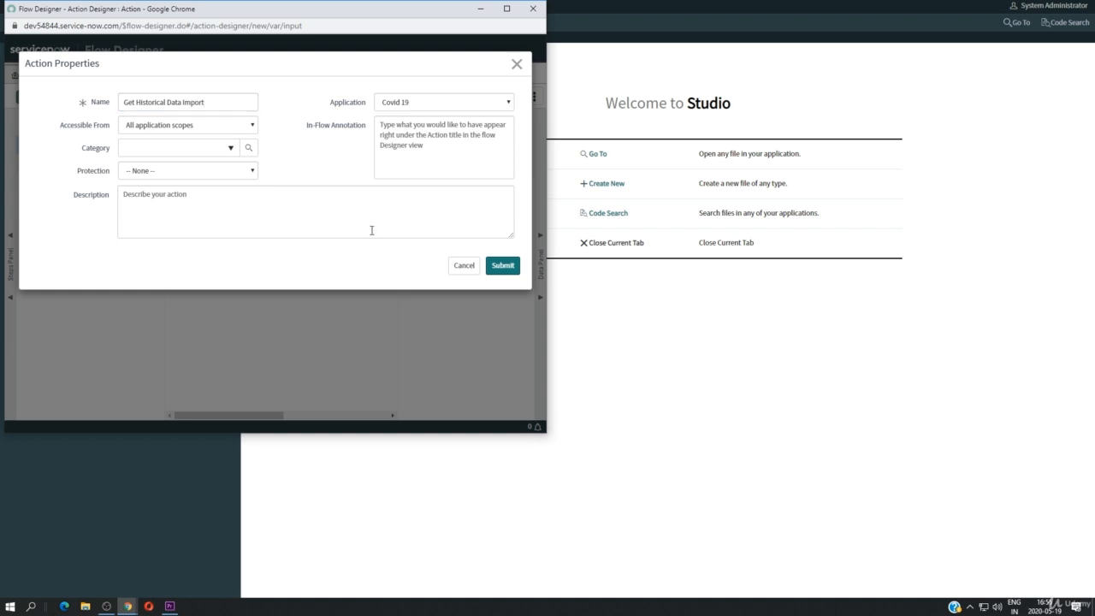
pyautogui.click(502, 265)
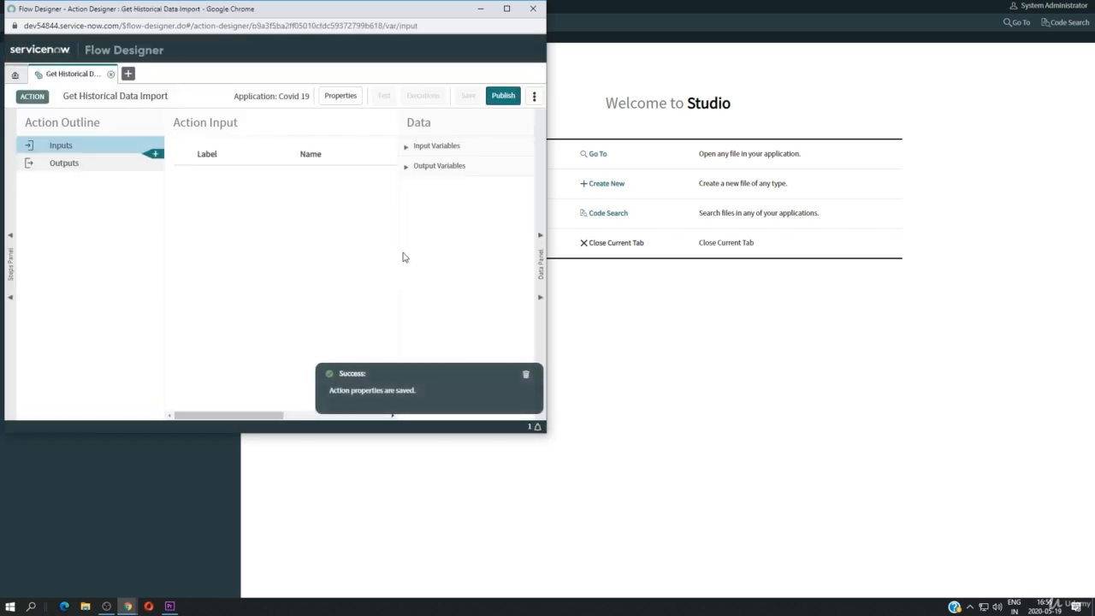
pyautogui.click(507, 9)
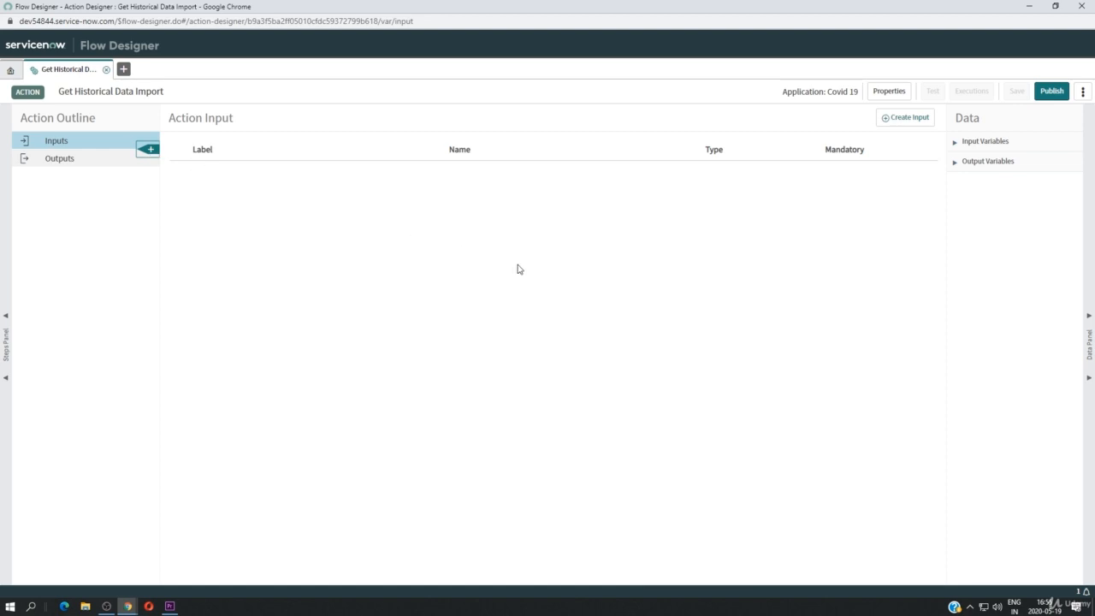
# Step: Add a REST step to the action and name it REST Get Historical Data
pyautogui.scroll(-3, 518, 269)
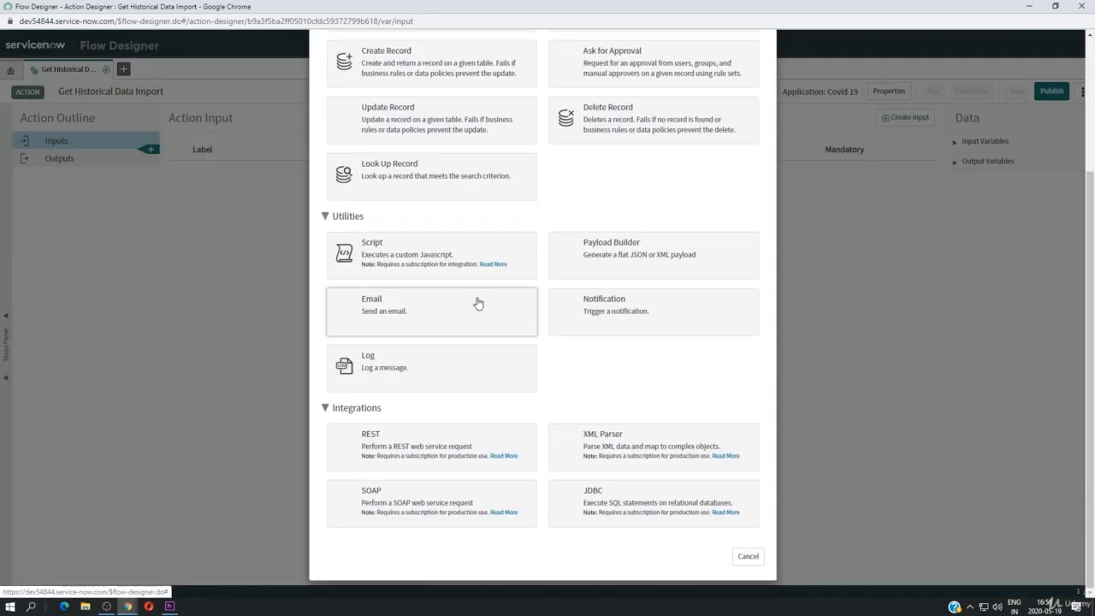
pyautogui.click(432, 463)
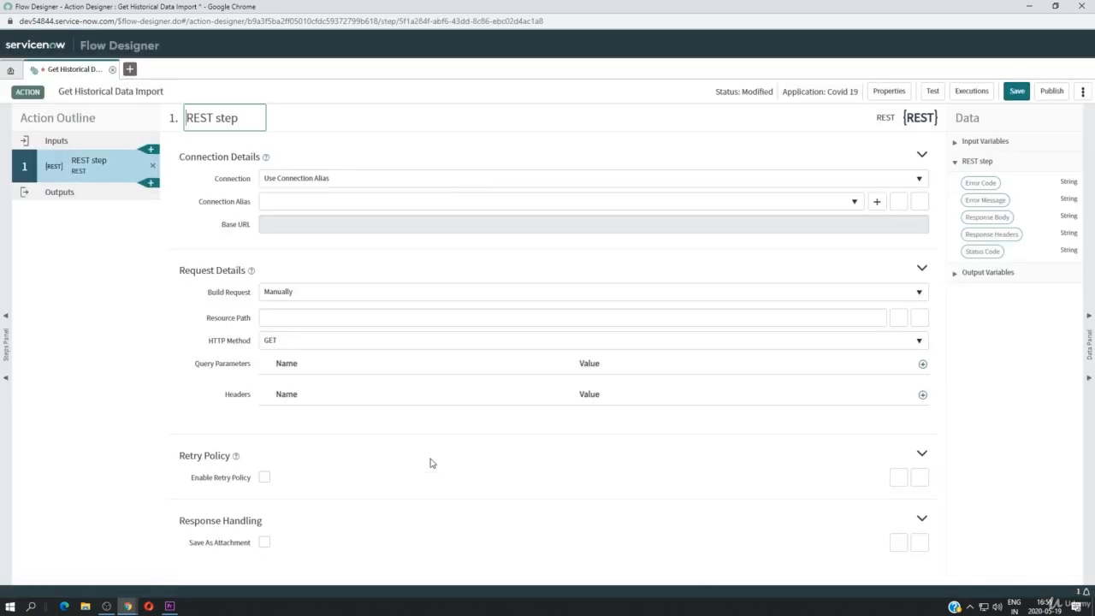
pyautogui.doubleClick(227, 118)
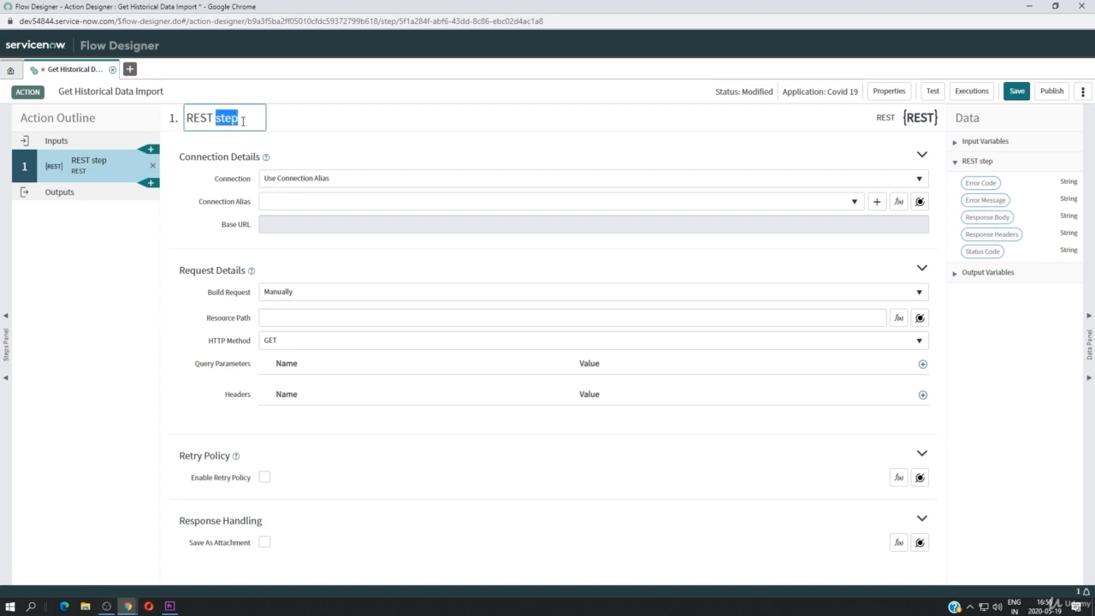
pyautogui.press('BackSpace')
pyautogui.write('Get ')
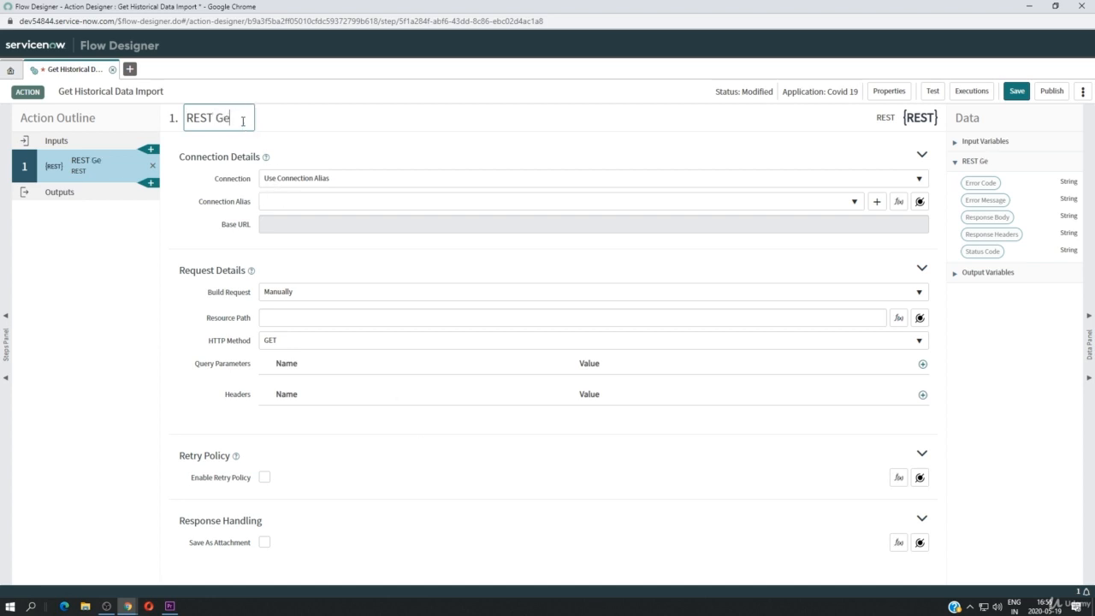
pyautogui.write('His')
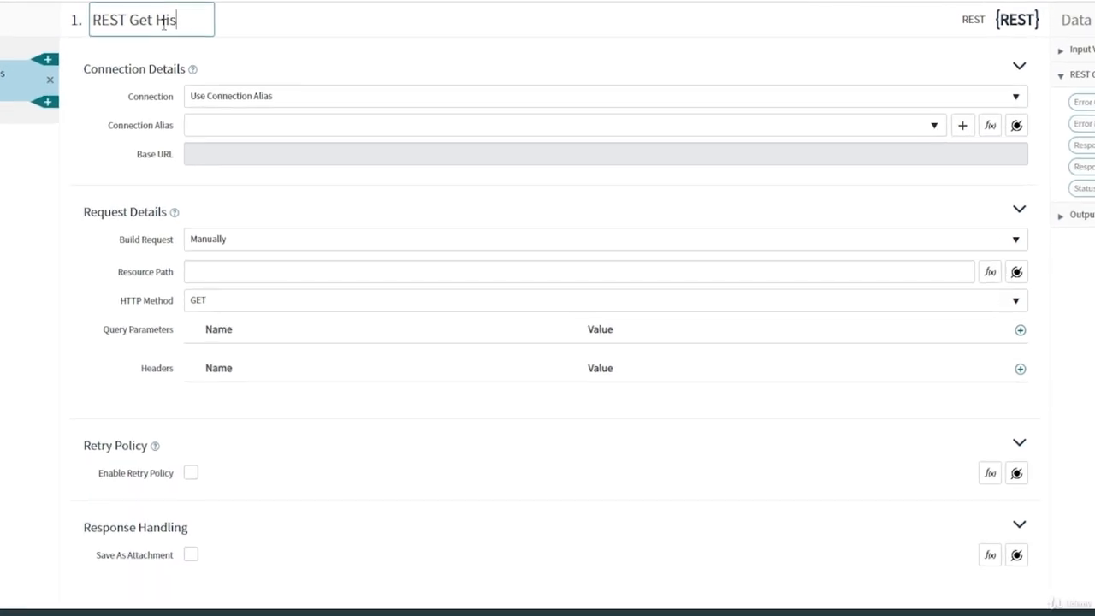
pyautogui.write('torical ')
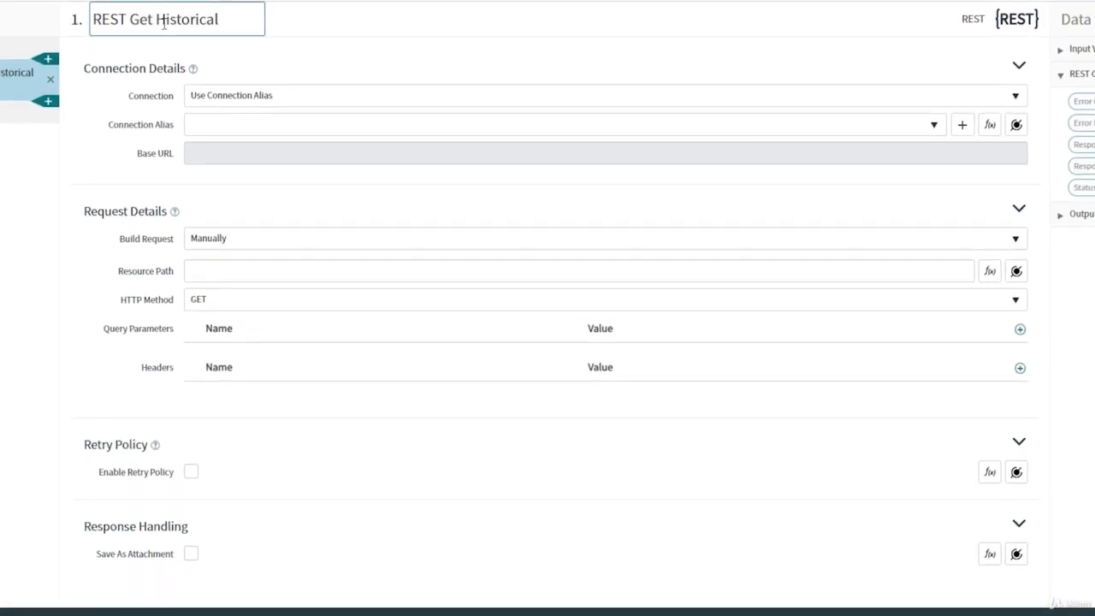
pyautogui.write('Data')
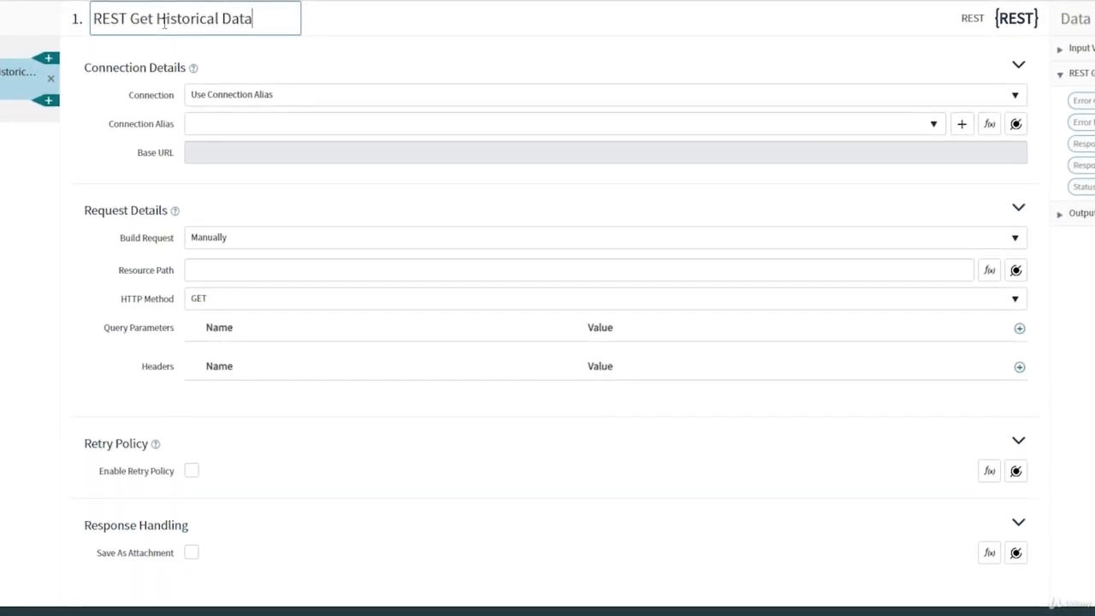
pyautogui.click(498, 64)
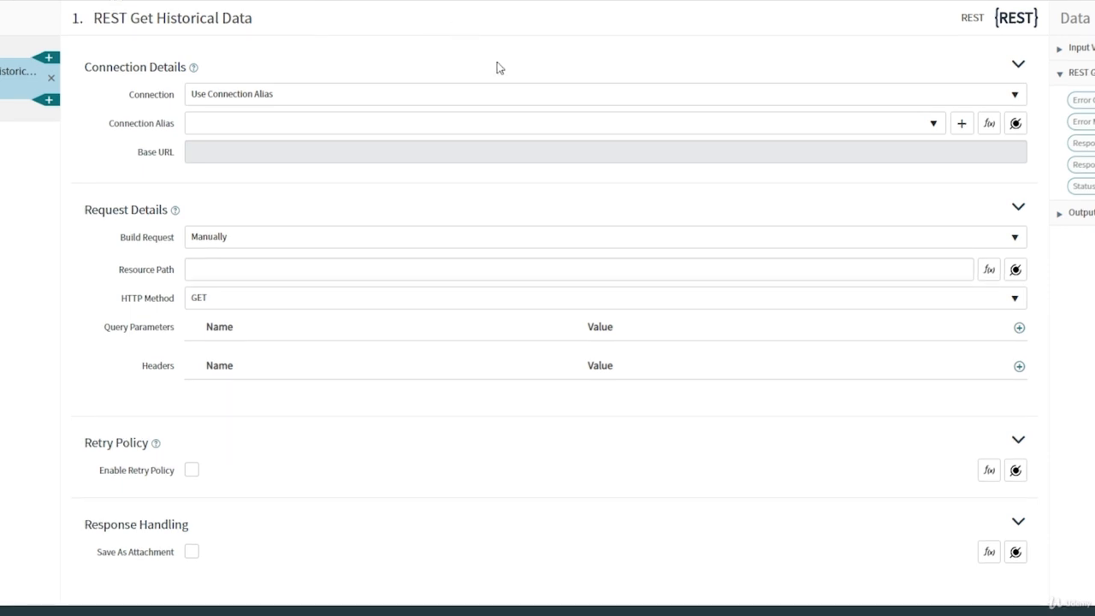
pyautogui.click(460, 101)
pyautogui.click(442, 114)
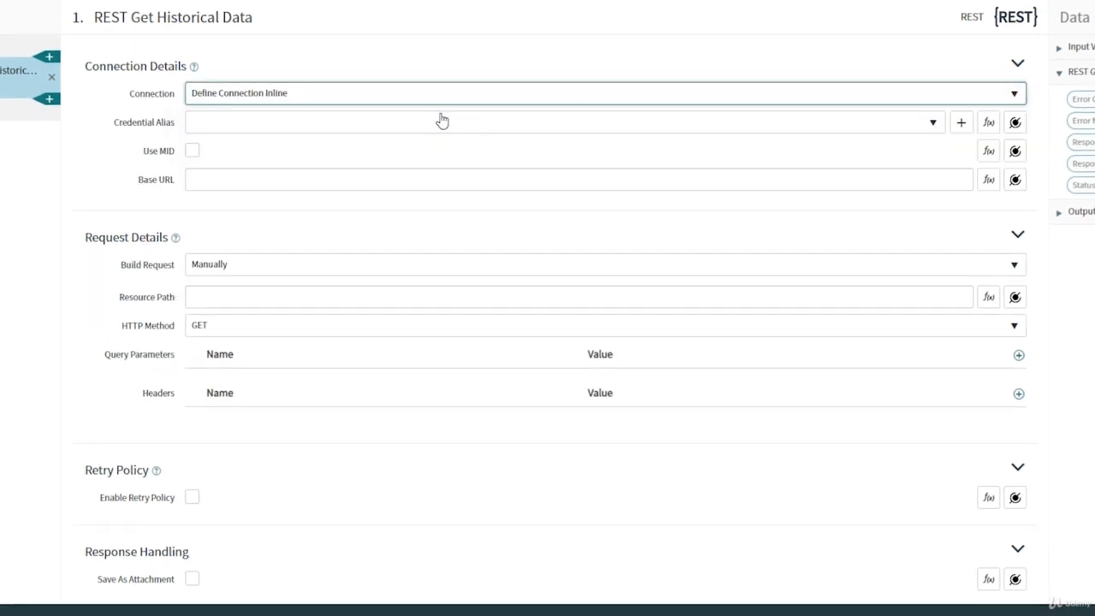
pyautogui.click(200, 180)
pyautogui.write('https://api.covid19api.com/total/dayone/country/india')
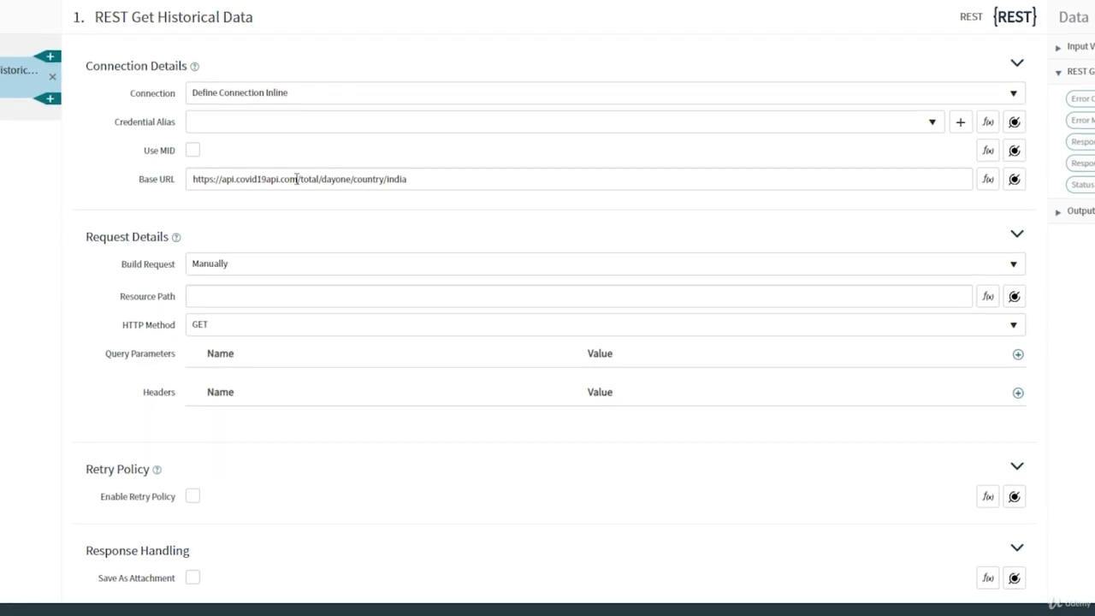
pyautogui.moveTo(299, 179); pyautogui.dragTo(590, 179)
pyautogui.hotkey('ctrl', 'x')
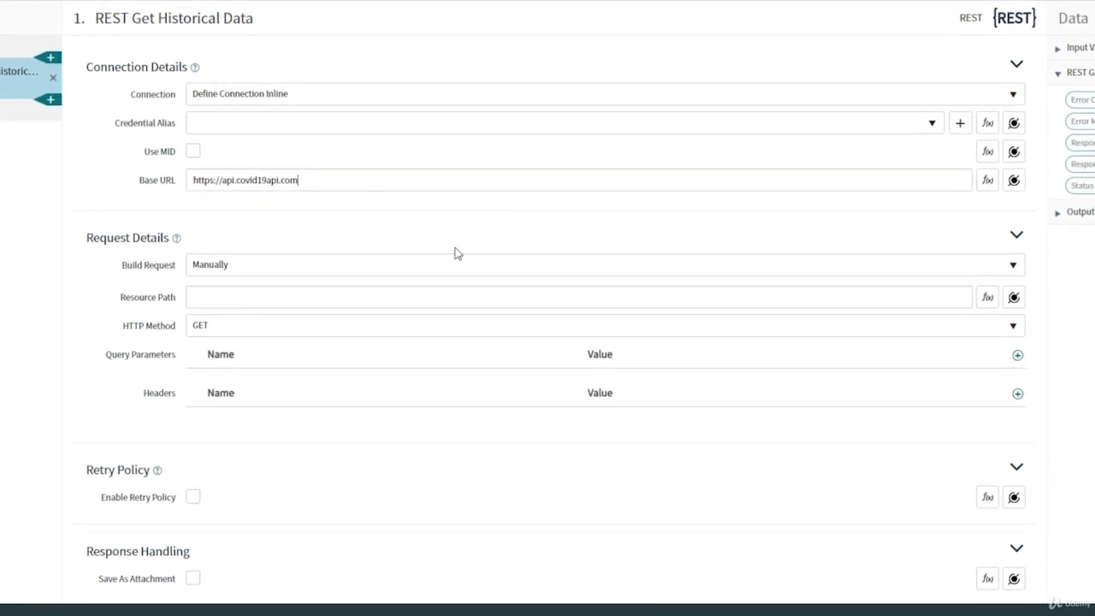
pyautogui.click(267, 297)
pyautogui.hotkey('ctrl', 'v')
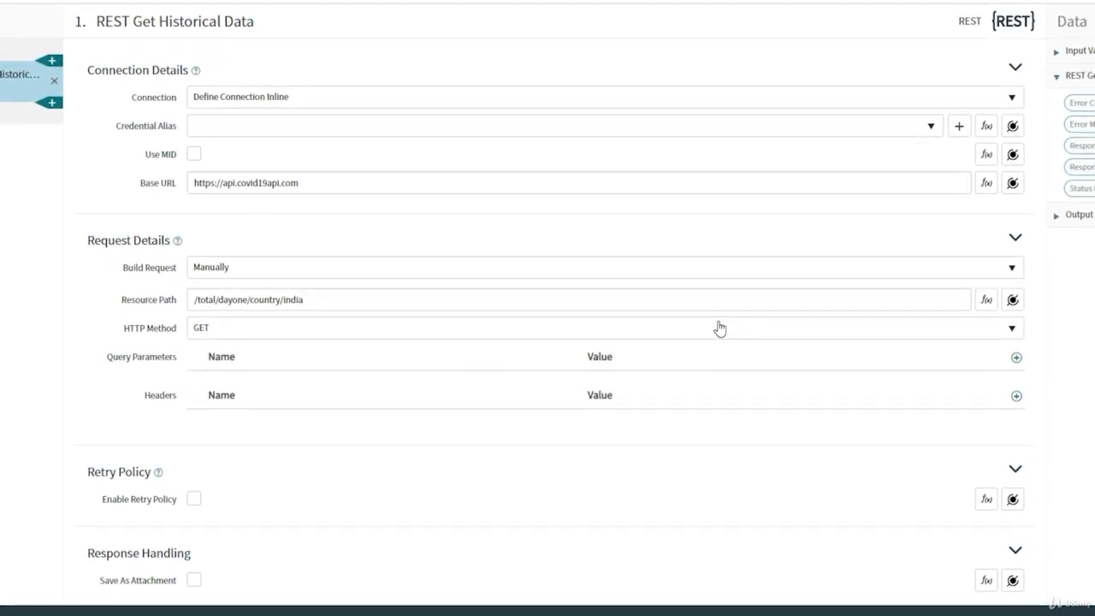
# Step: Enable the retry policy on the REST step using Default HTTP Retry Policy and save the action
pyautogui.click(194, 499)
pyautogui.click(316, 531)
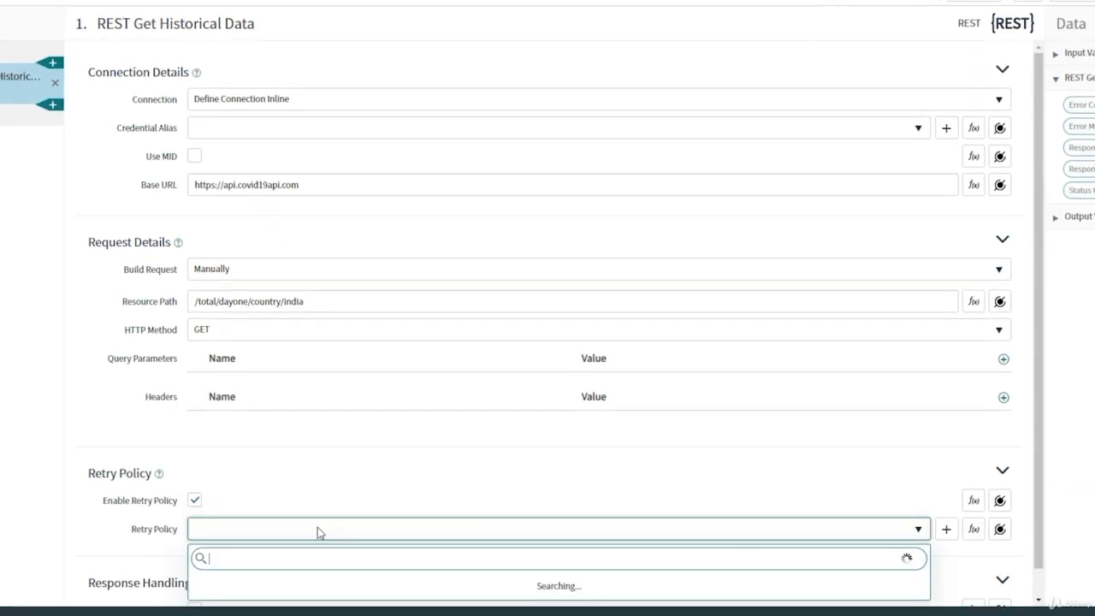
pyautogui.click(256, 582)
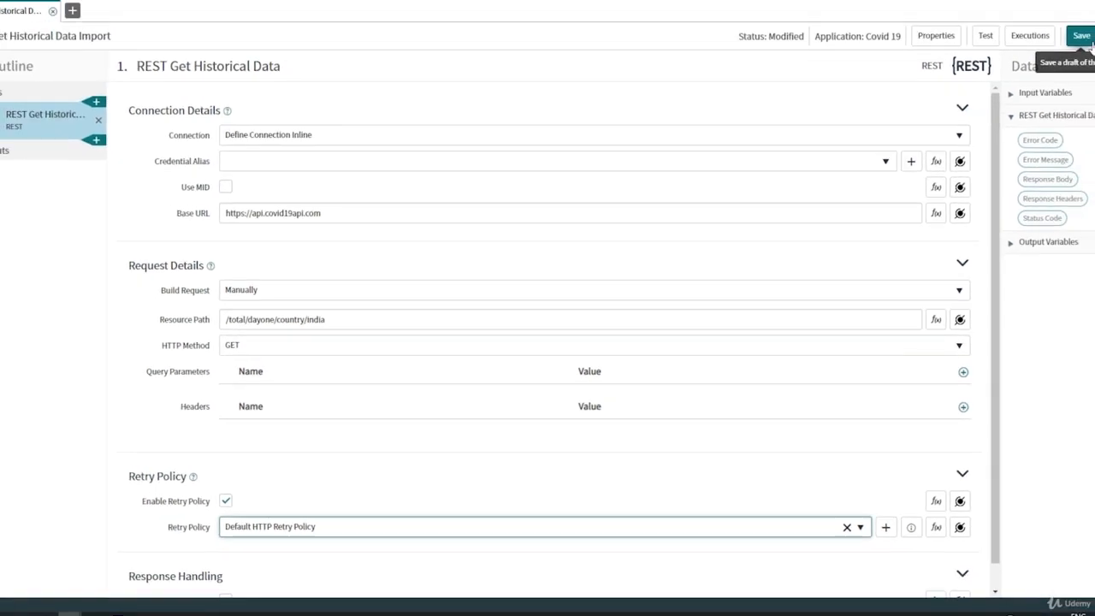
pyautogui.click(1089, 39)
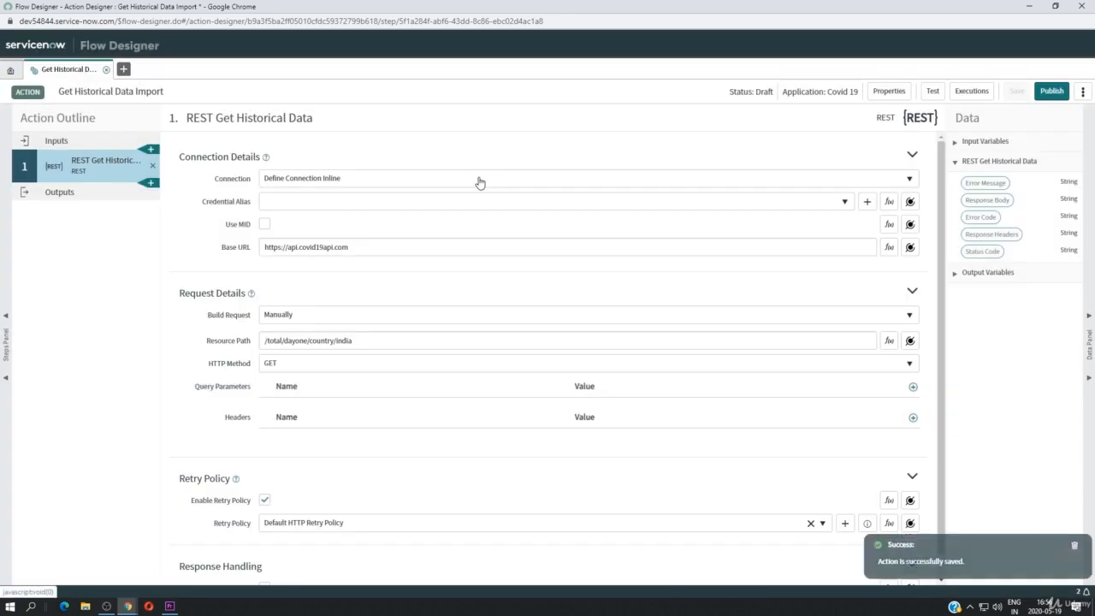
# Step: Create a String action input labelled country with the default value india
pyautogui.click(110, 147)
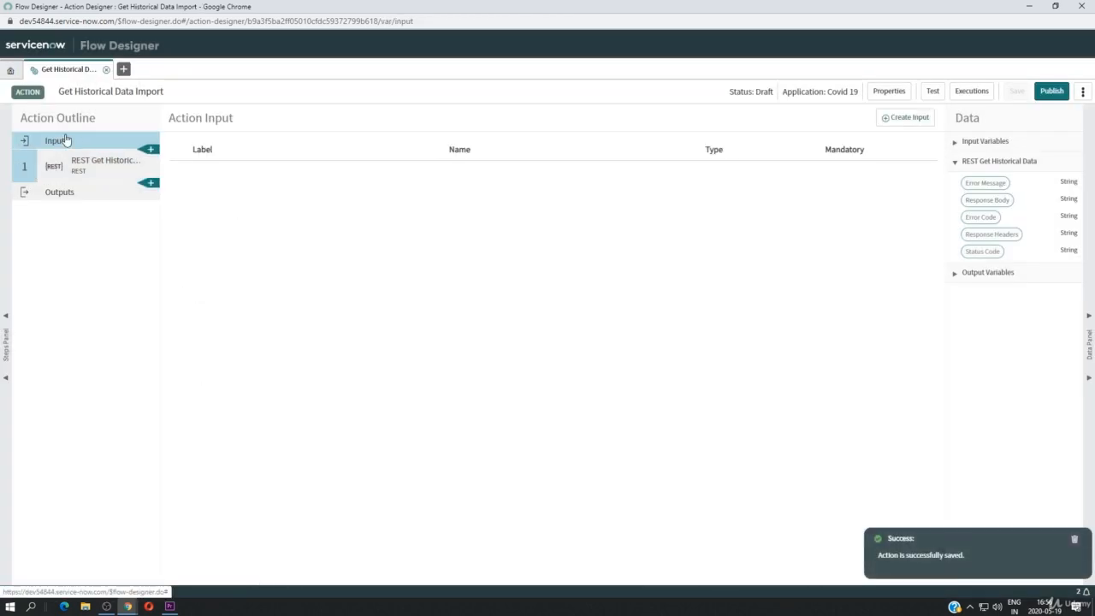
pyautogui.click(916, 116)
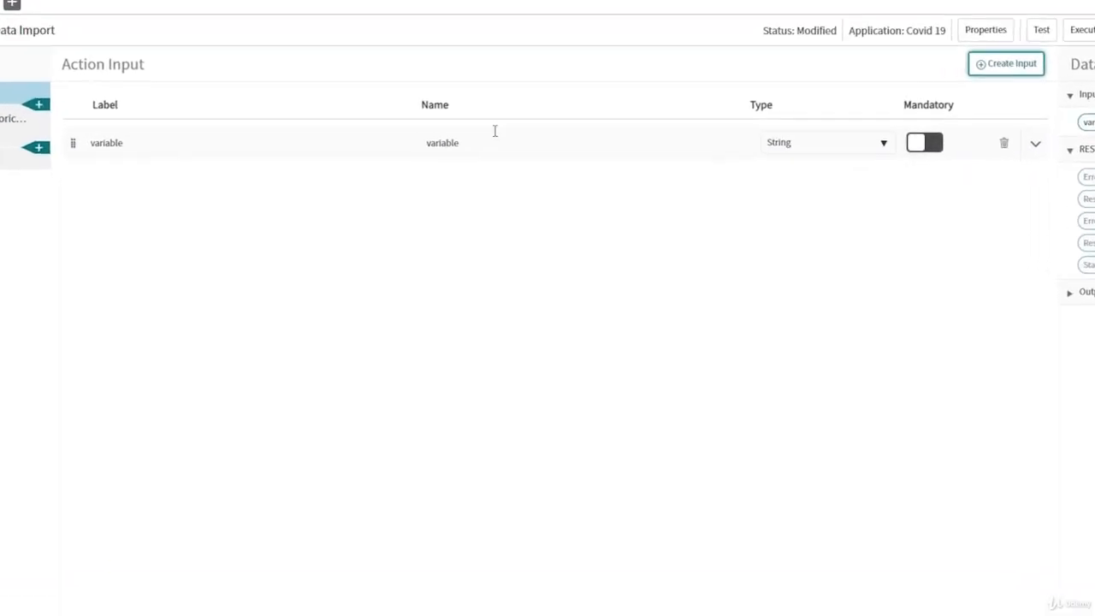
pyautogui.click(126, 123)
pyautogui.write('country')
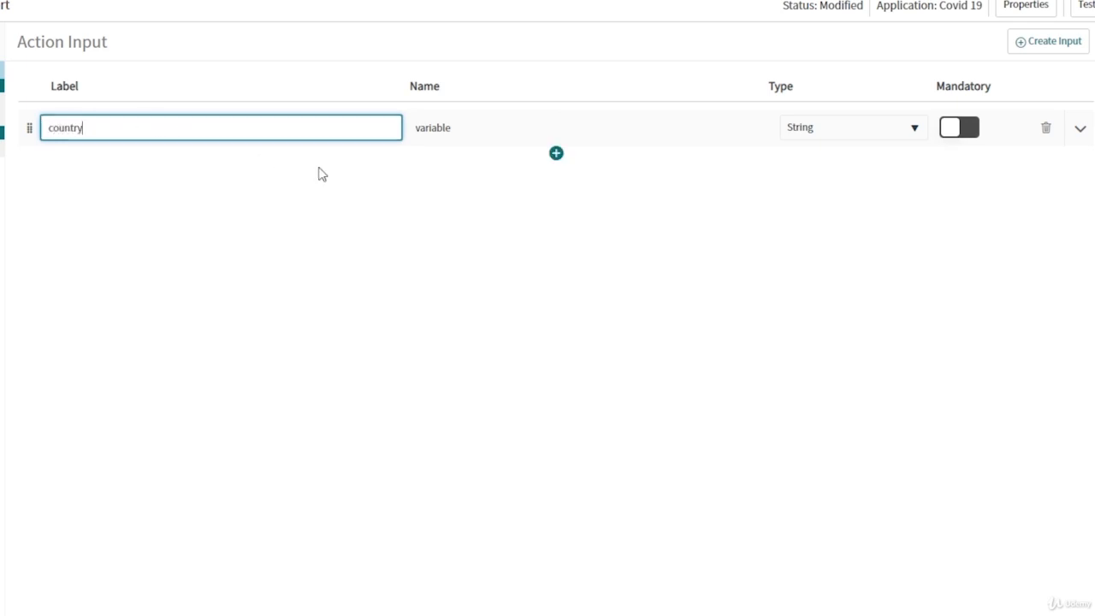
pyautogui.click(664, 213)
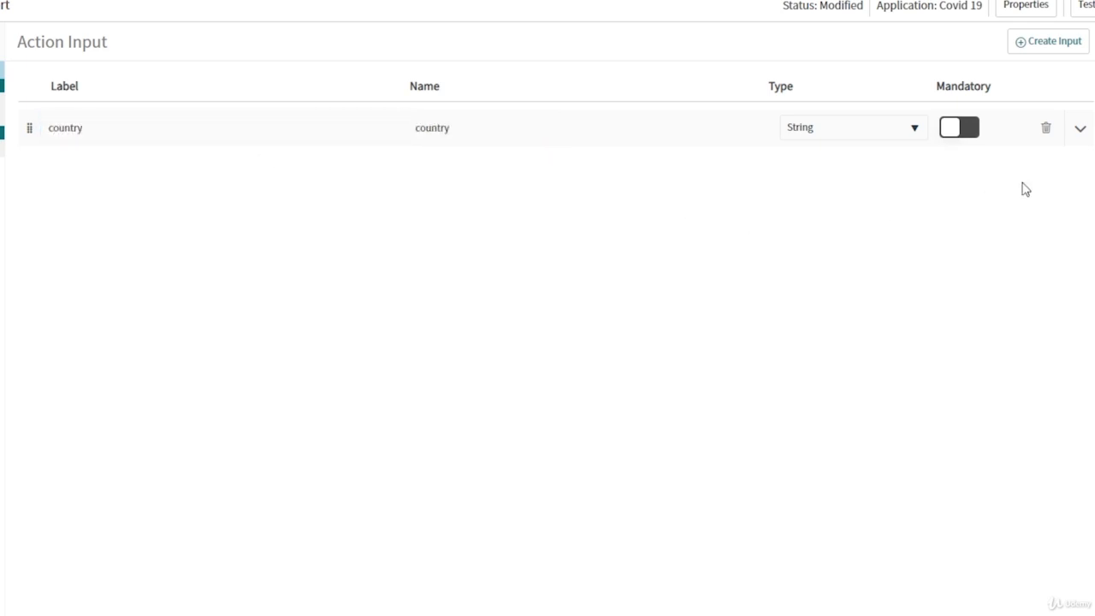
pyautogui.click(1078, 130)
pyautogui.click(194, 227)
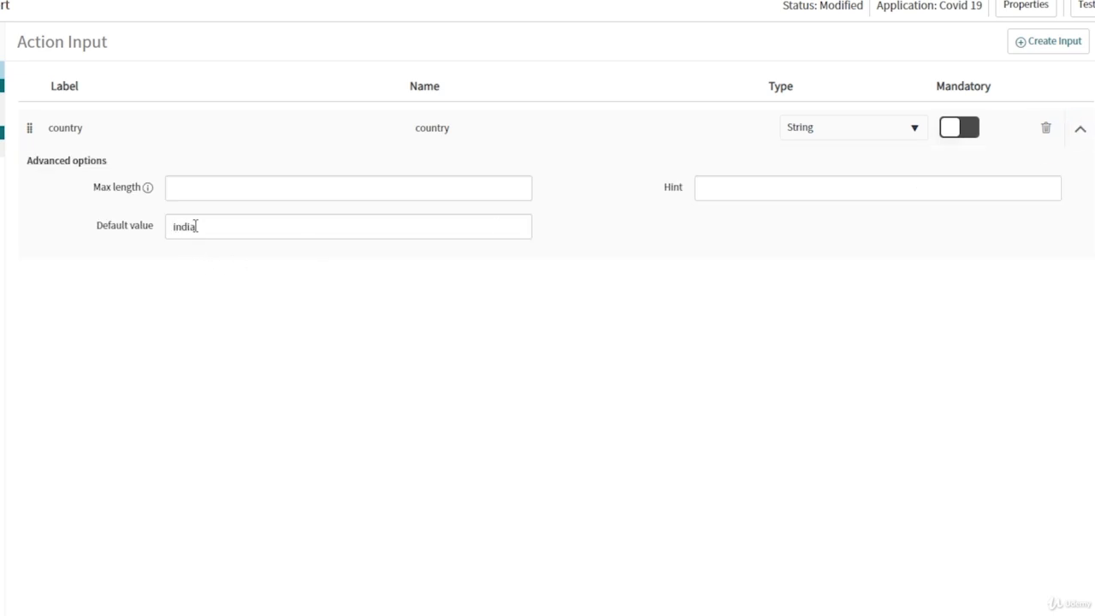
pyautogui.click(1080, 128)
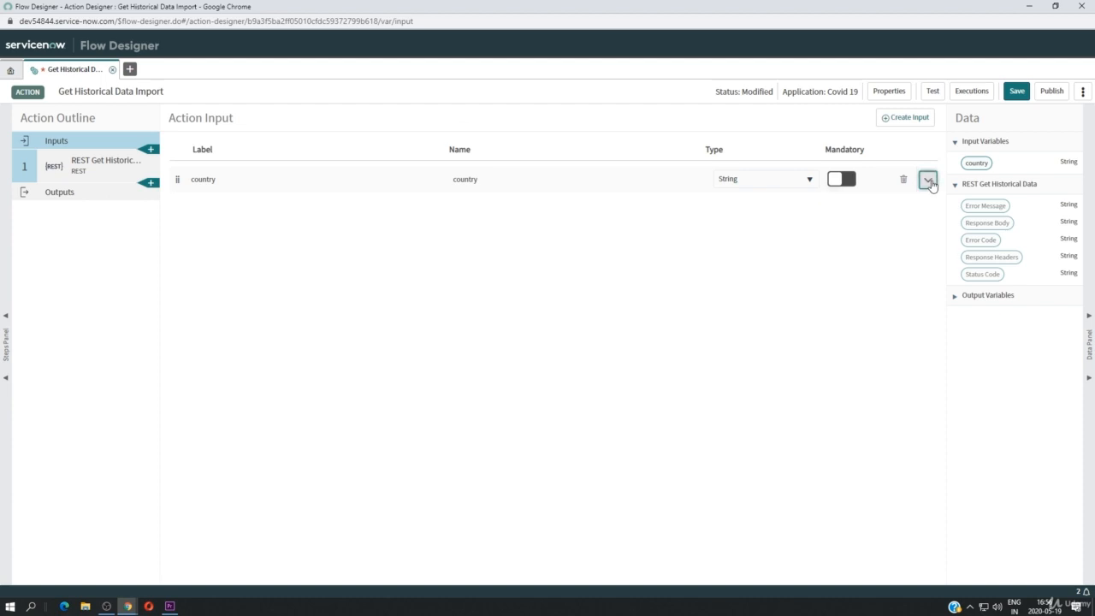
# Step: Replace india in the REST step's resource path with the country input variable after /total/dayone/country/ and save the action
pyautogui.click(76, 163)
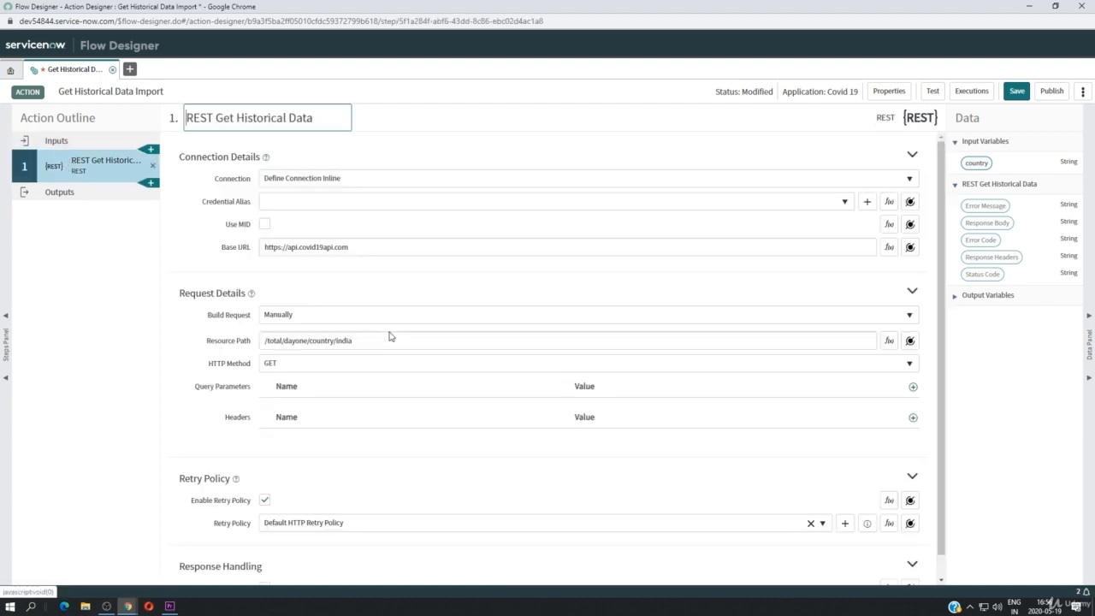
pyautogui.click(375, 347)
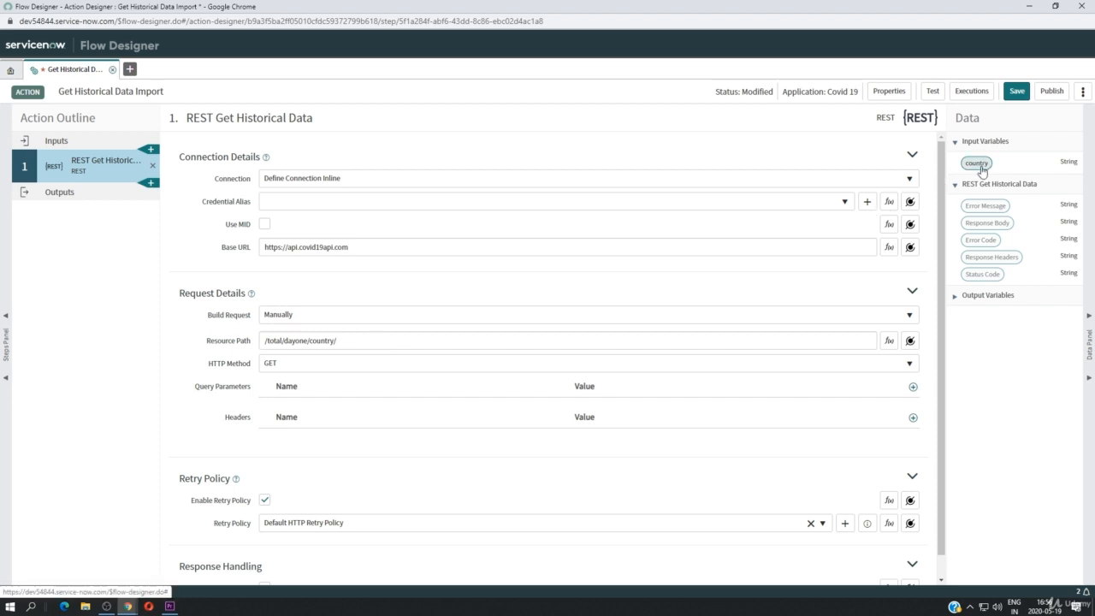
pyautogui.moveTo(987, 157); pyautogui.dragTo(390, 351)
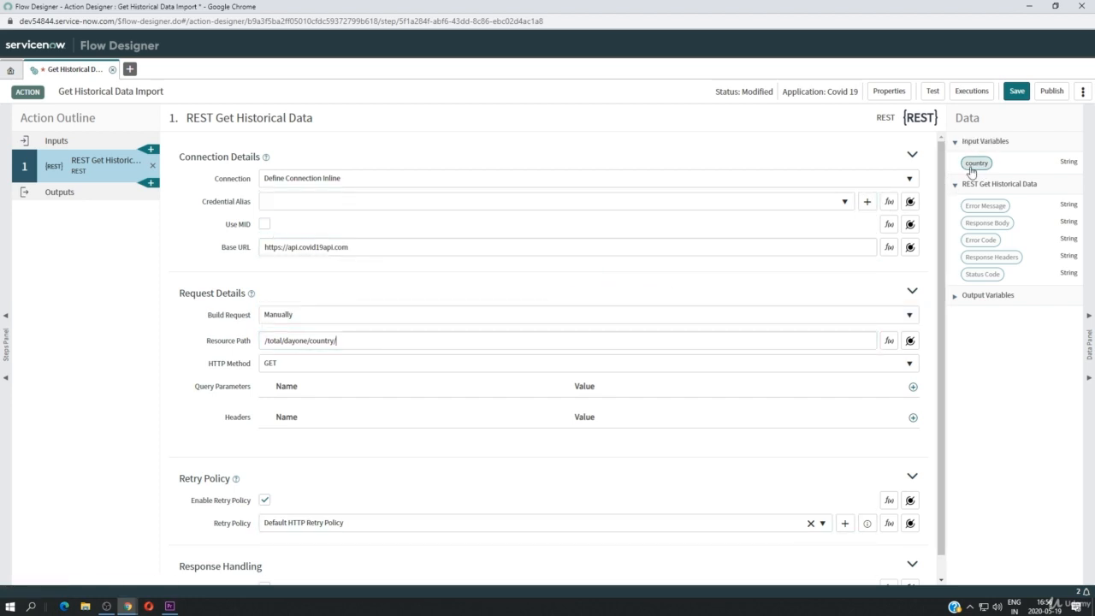
pyautogui.moveTo(976, 163); pyautogui.dragTo(351, 347)
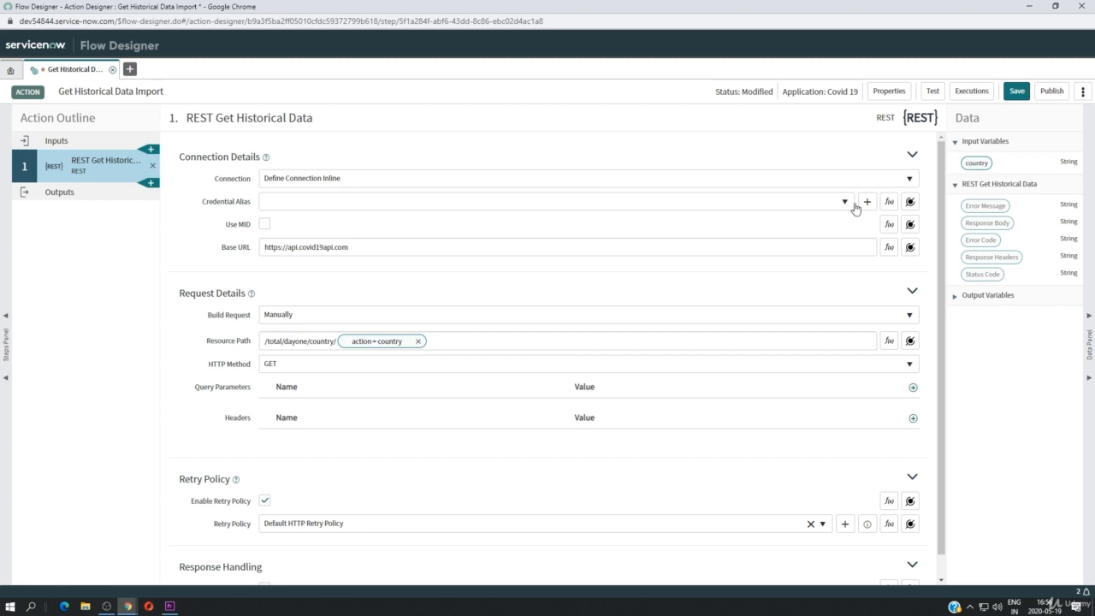
pyautogui.click(1016, 91)
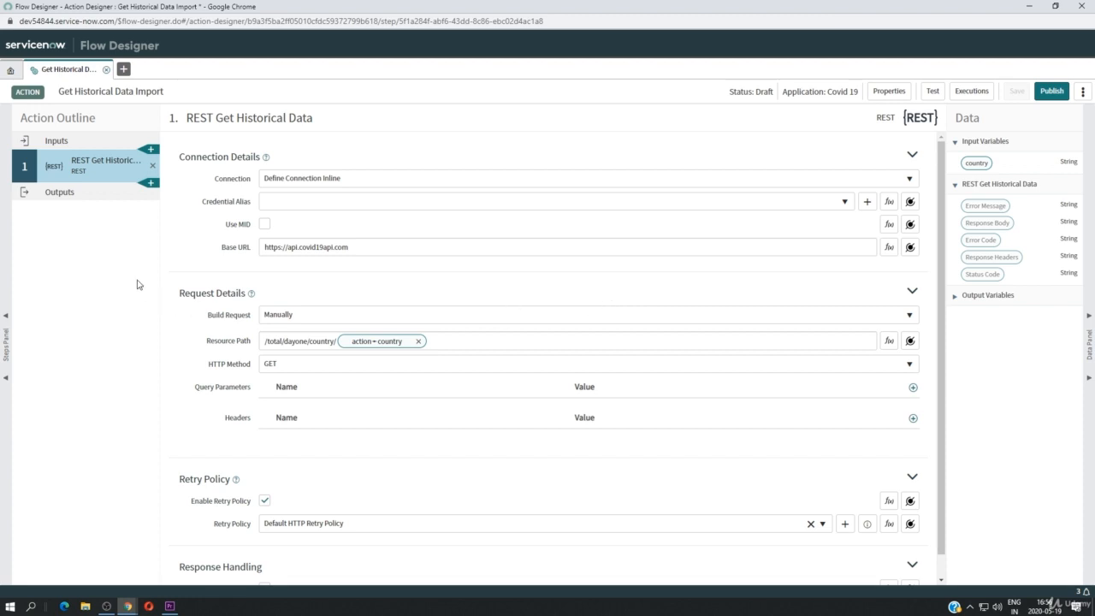
pyautogui.press('F11')
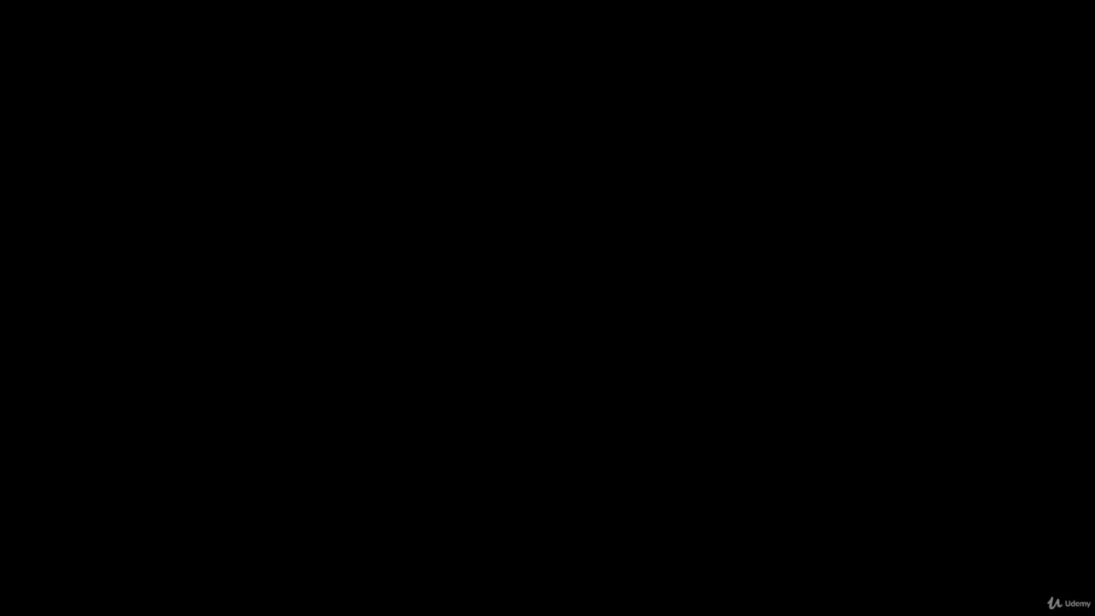